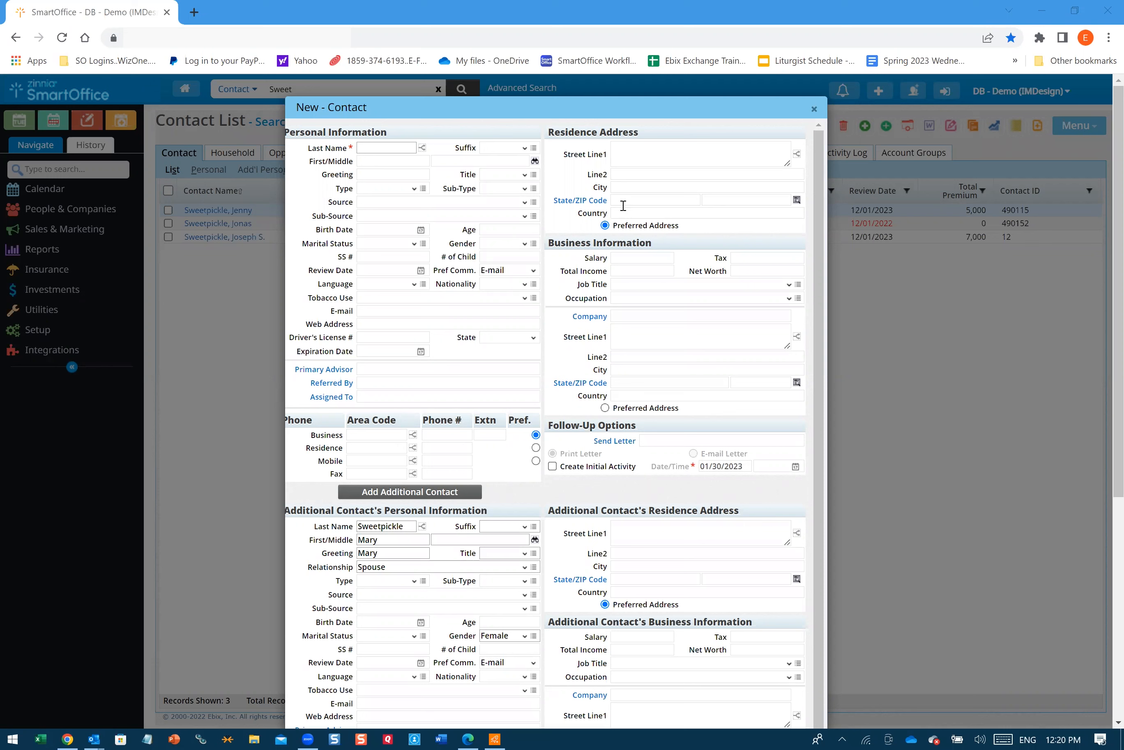
Enter the primary contact's full name, including the suffix Jr., in the new contact form.
click(374, 148)
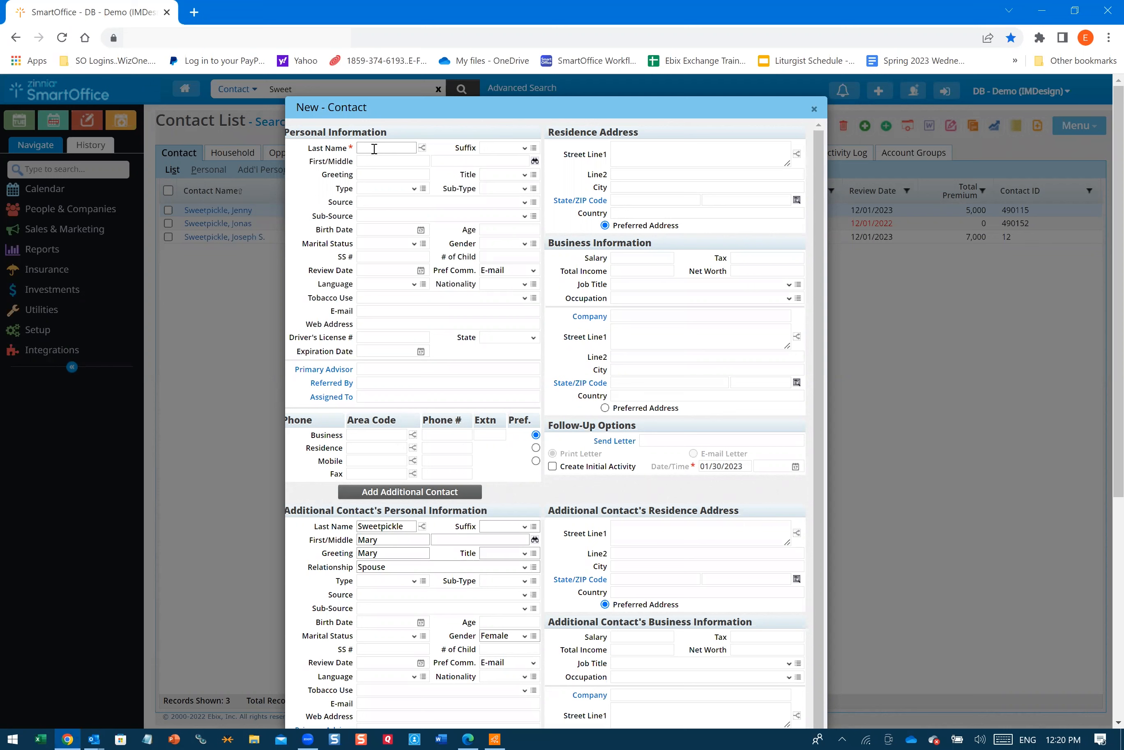
text(Dilson)
text( XYZ)
text(S)
text(weetpickle)
text(, Jr.)
key(Tab)
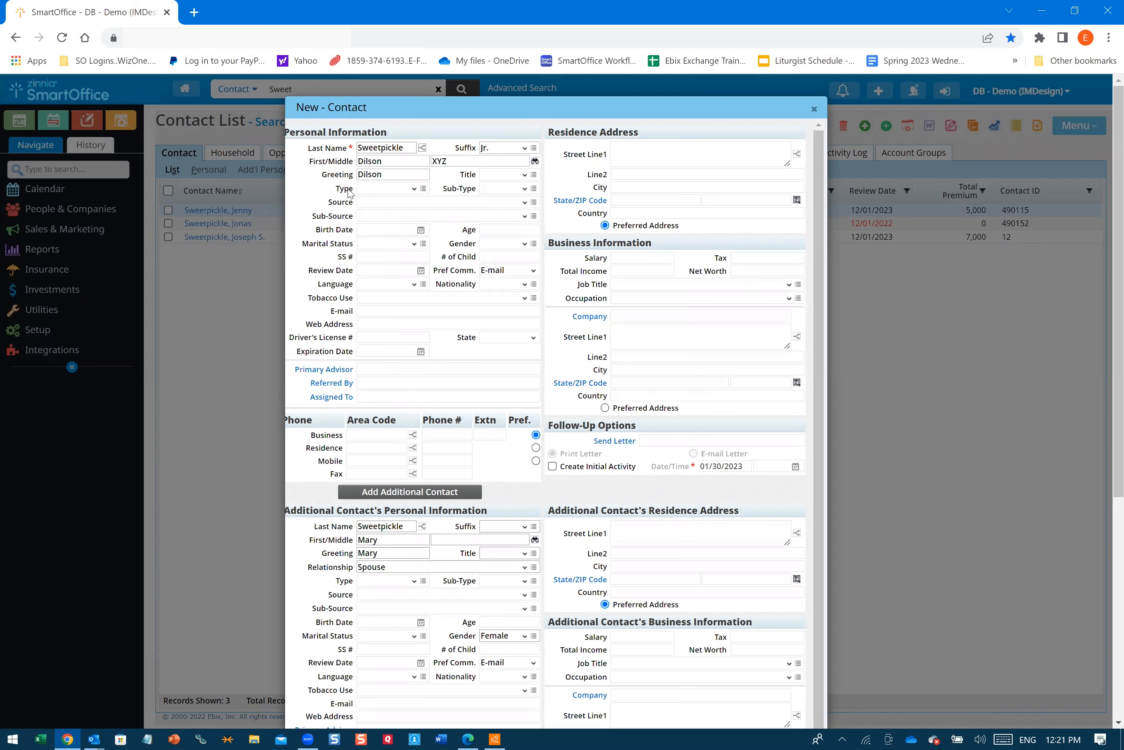
Set the primary contact's marital status to Married, gender to Male and number of children to 3.
click(369, 244)
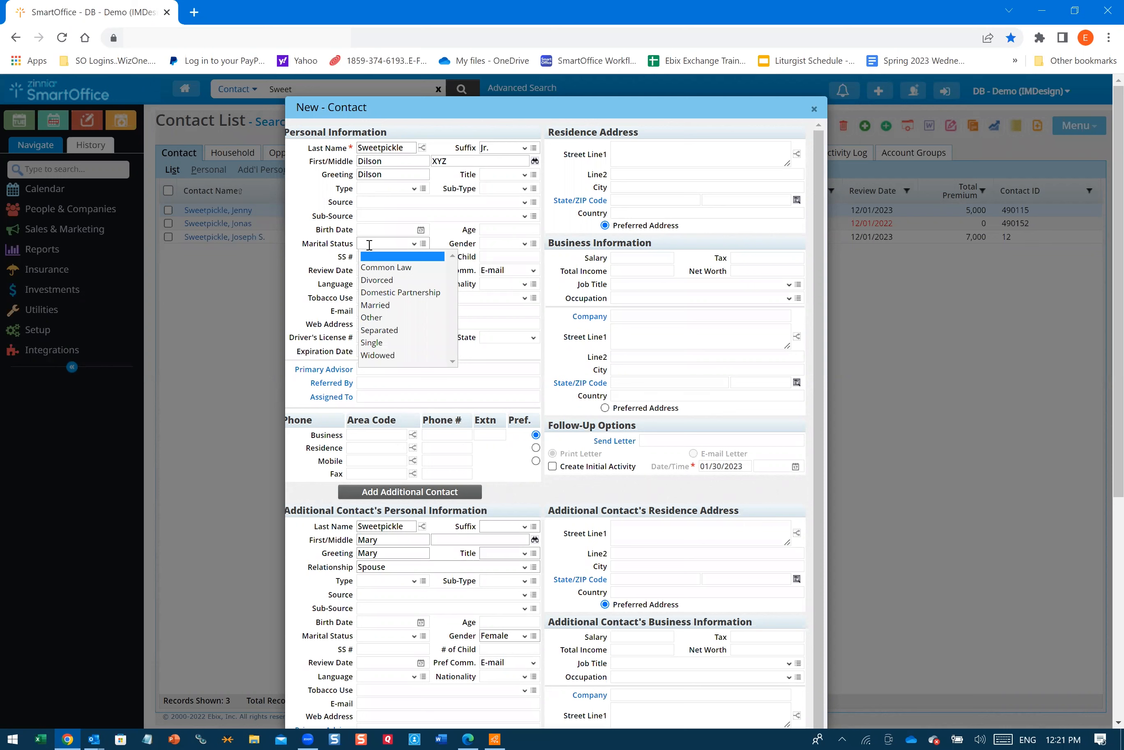
key(m)
key(Return)
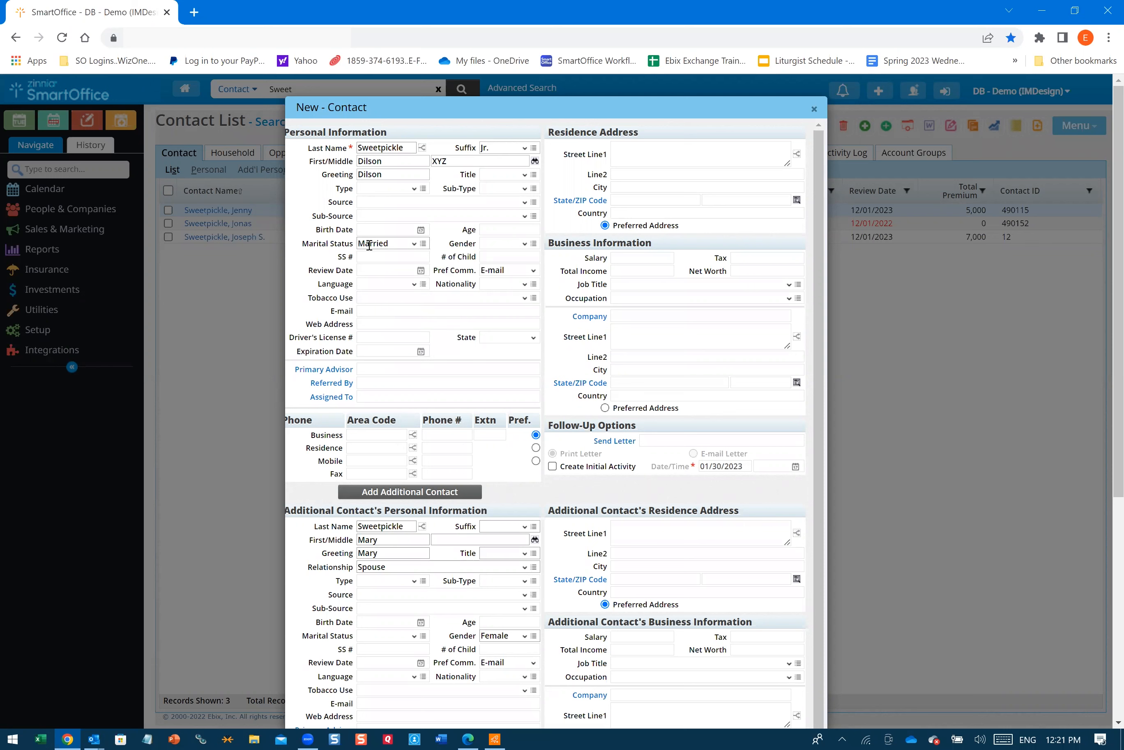
key(Tab)
key(m)
key(Tab)
key(Tab)
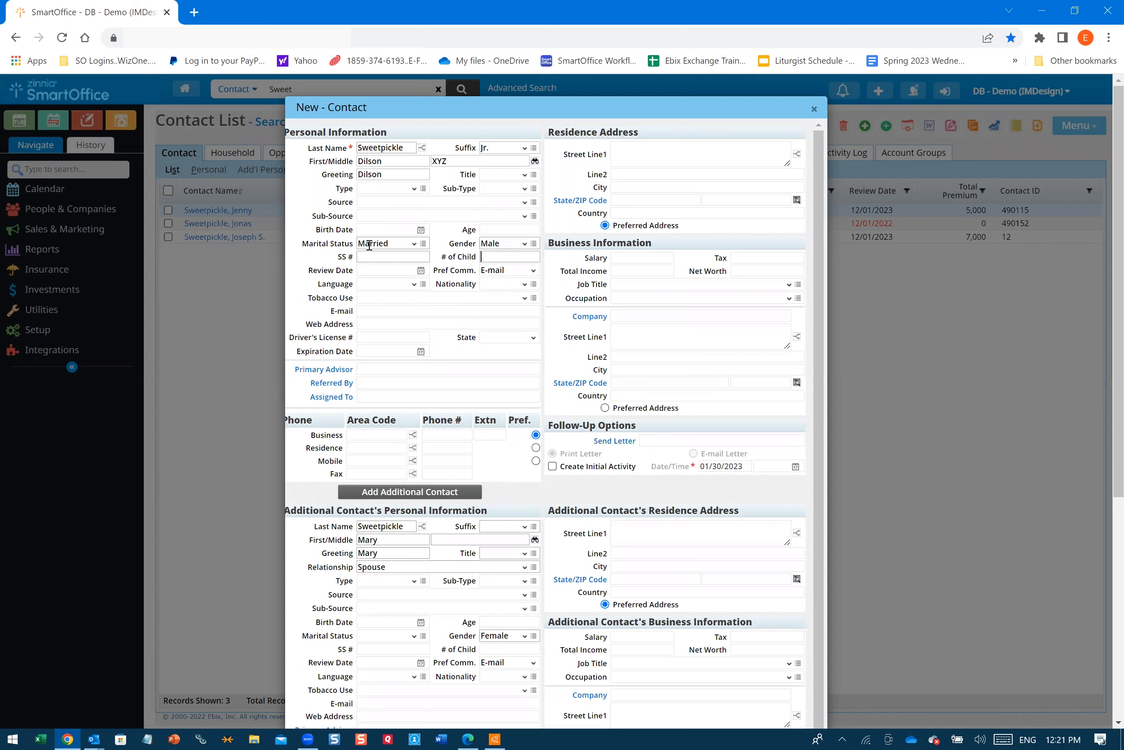
text(3)
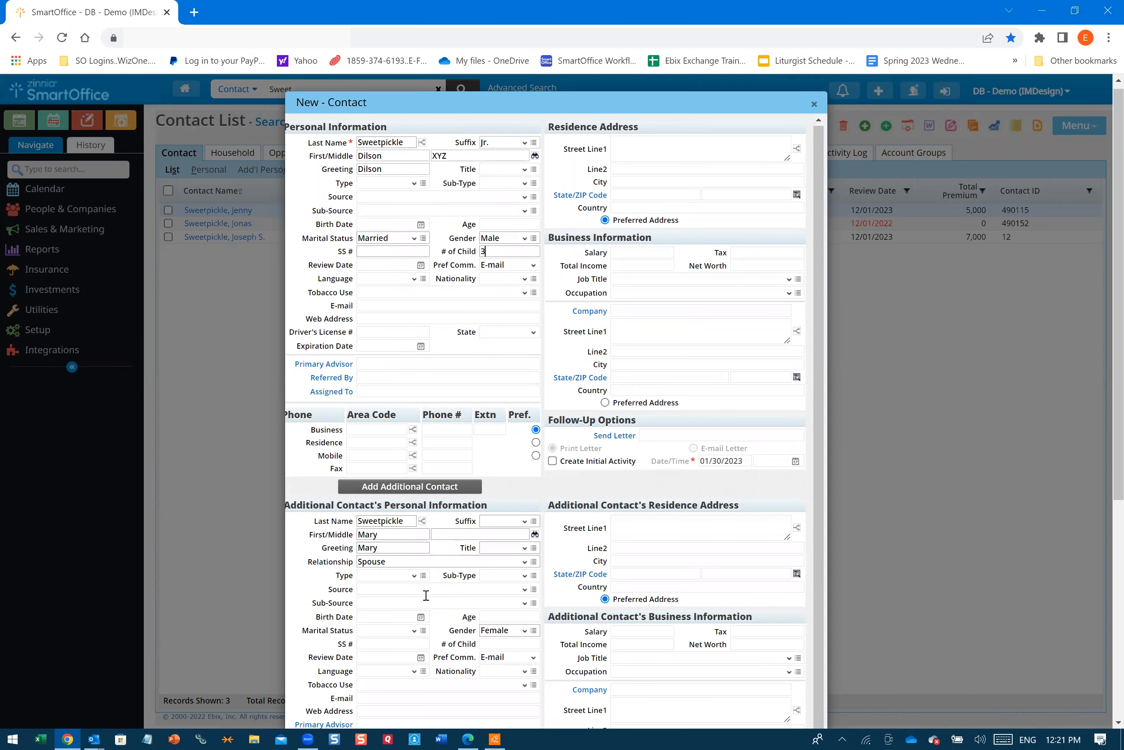
Set the number of children to 1 in the additional contact's personal information.
scroll(368, 449, down, 3)
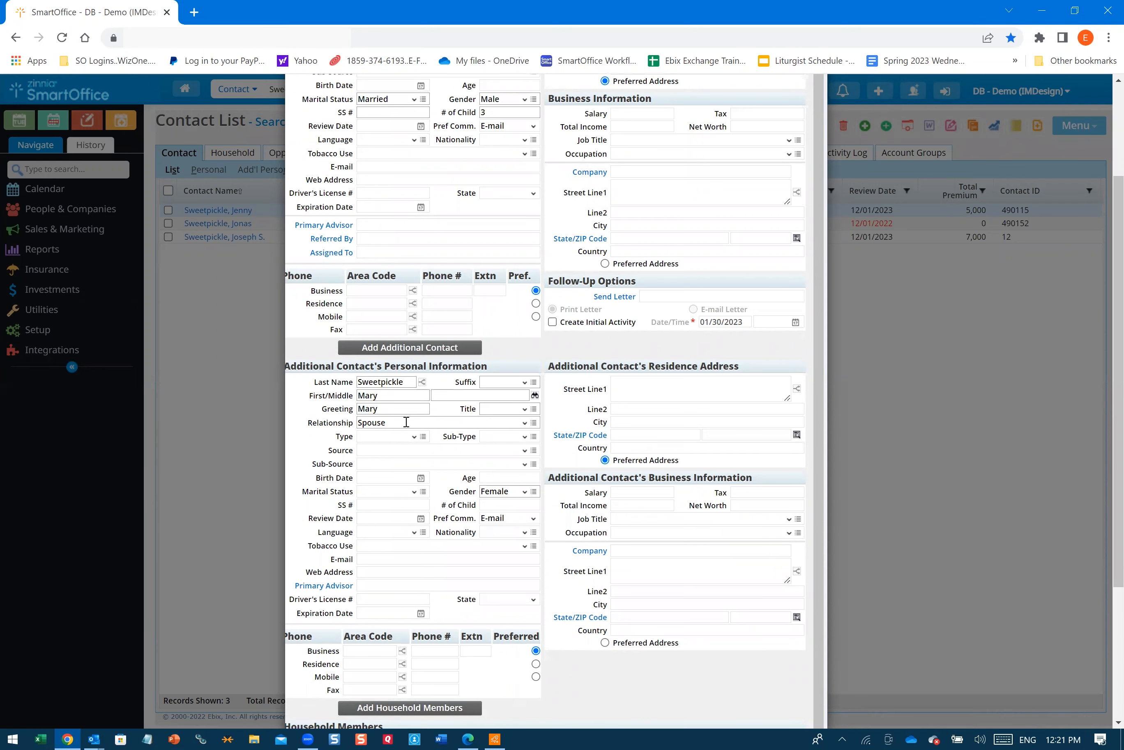
scroll(406, 422, down, 4)
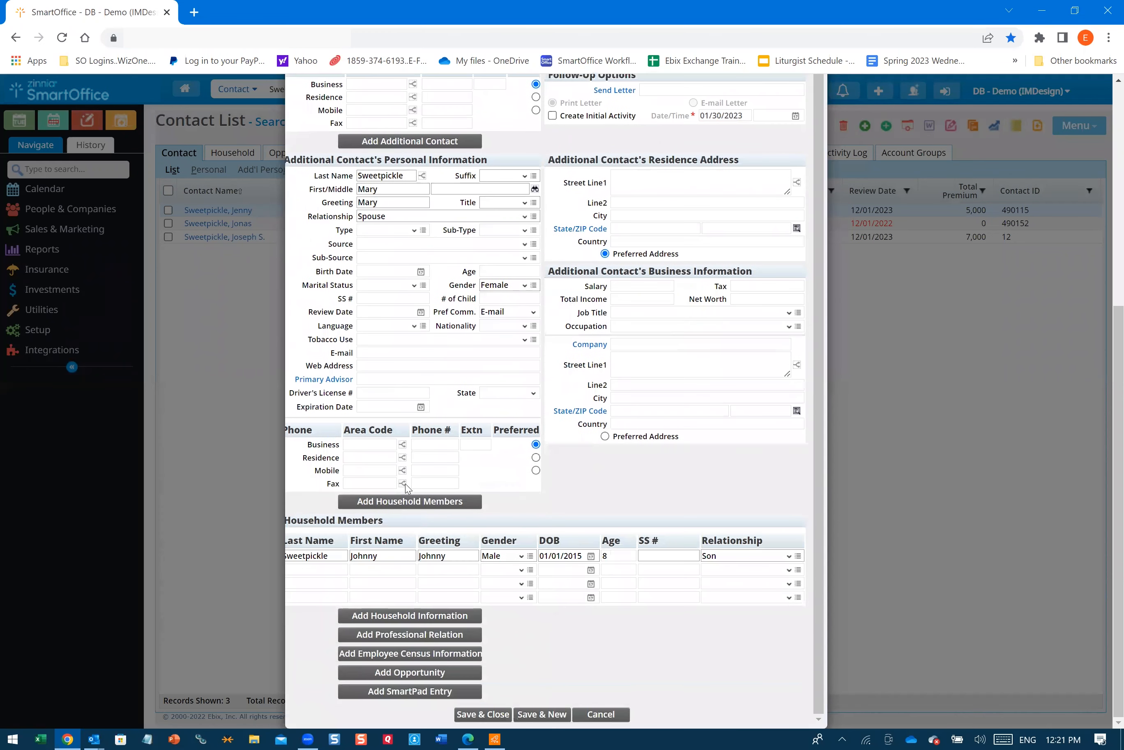
click(494, 296)
text(3)
key(BackSpace)
text(1)
Change the primary contact's number of children to 1.
scroll(471, 162, up, 6)
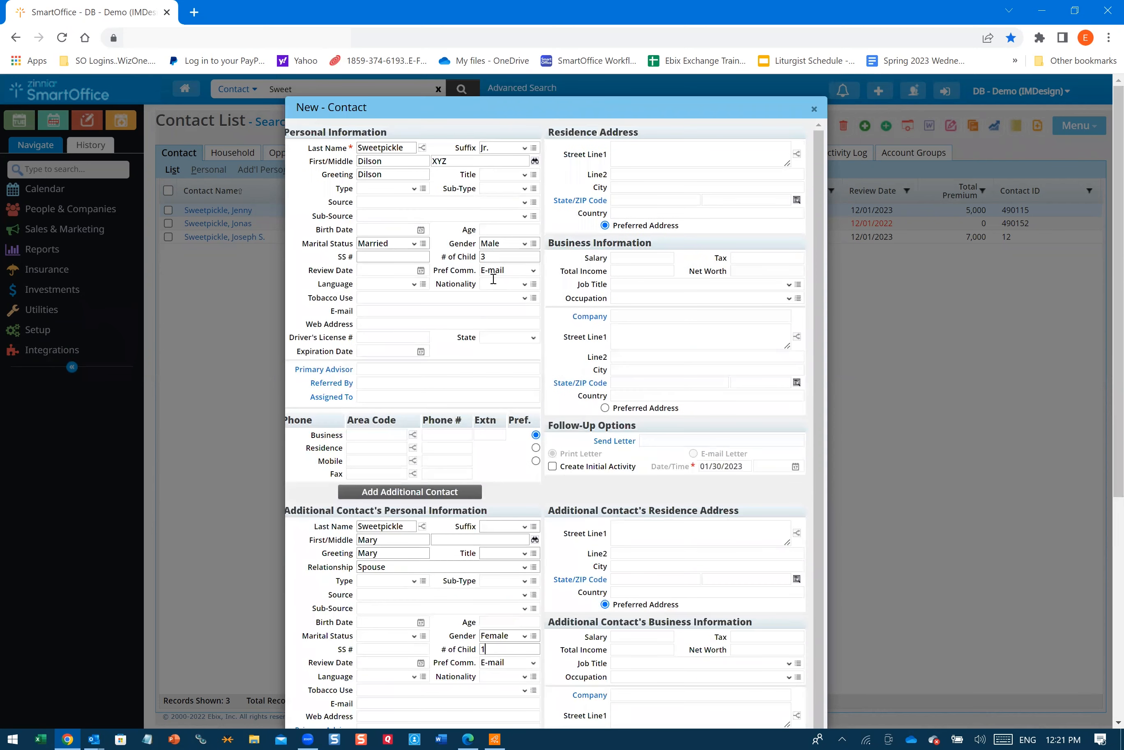
key(BackSpace)
text(1)
Save and close the new contact, dismissing the list of available users without assigning anyone.
scroll(450, 460, down, 1)
scroll(450, 461, down, 5)
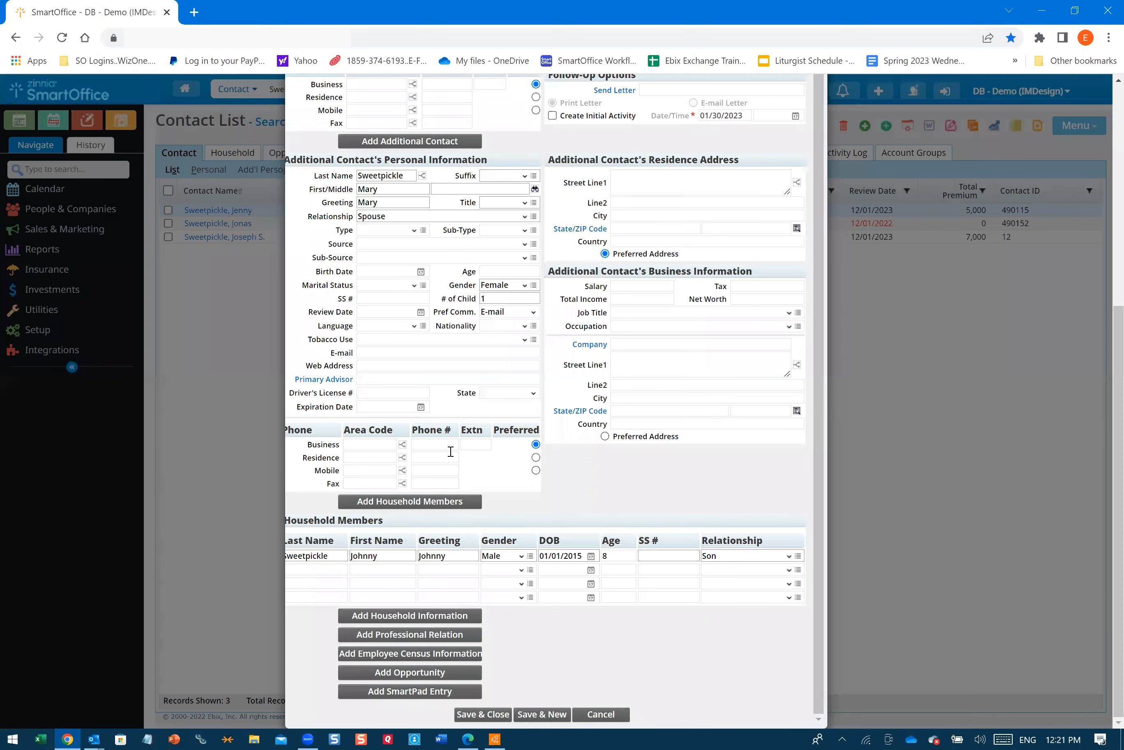
click(480, 715)
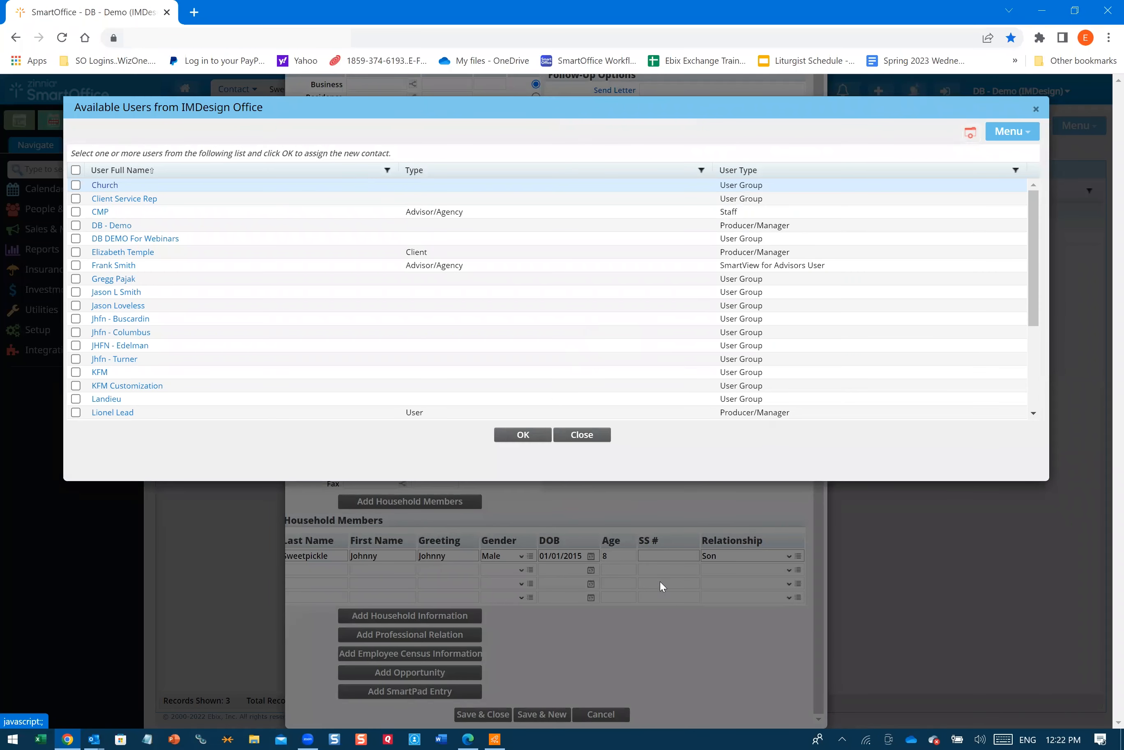
click(583, 433)
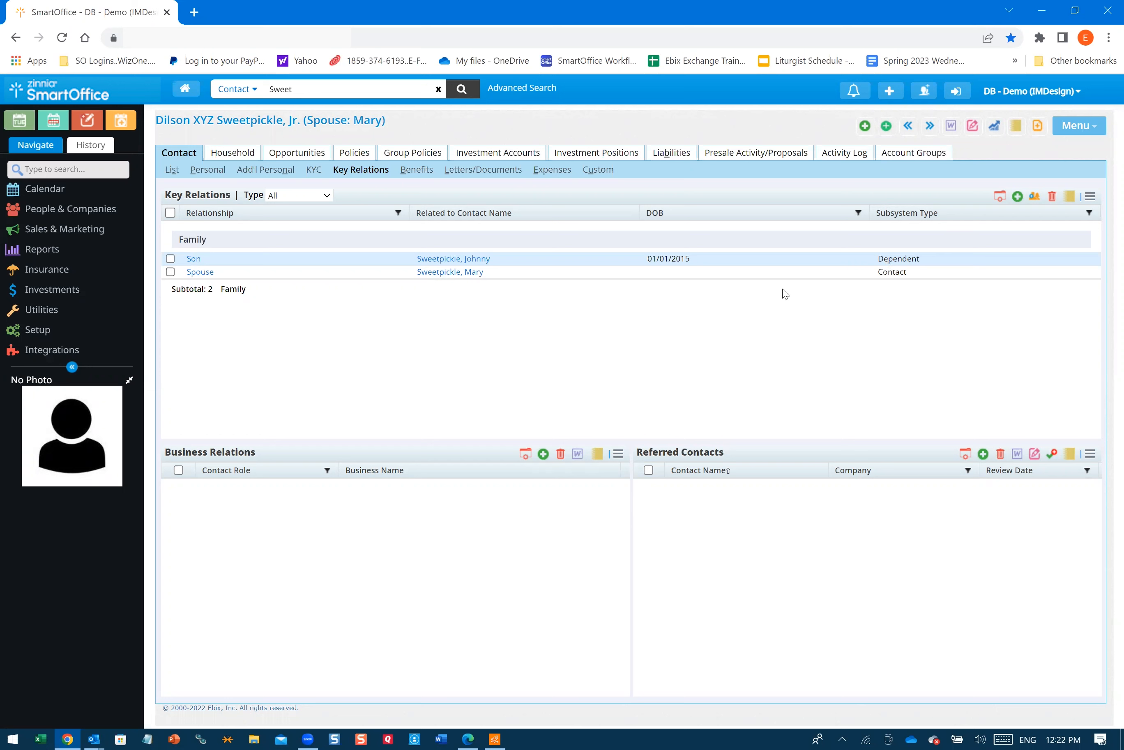
Open the spouse's contact record from the family relations and examine its Key Relations.
click(454, 272)
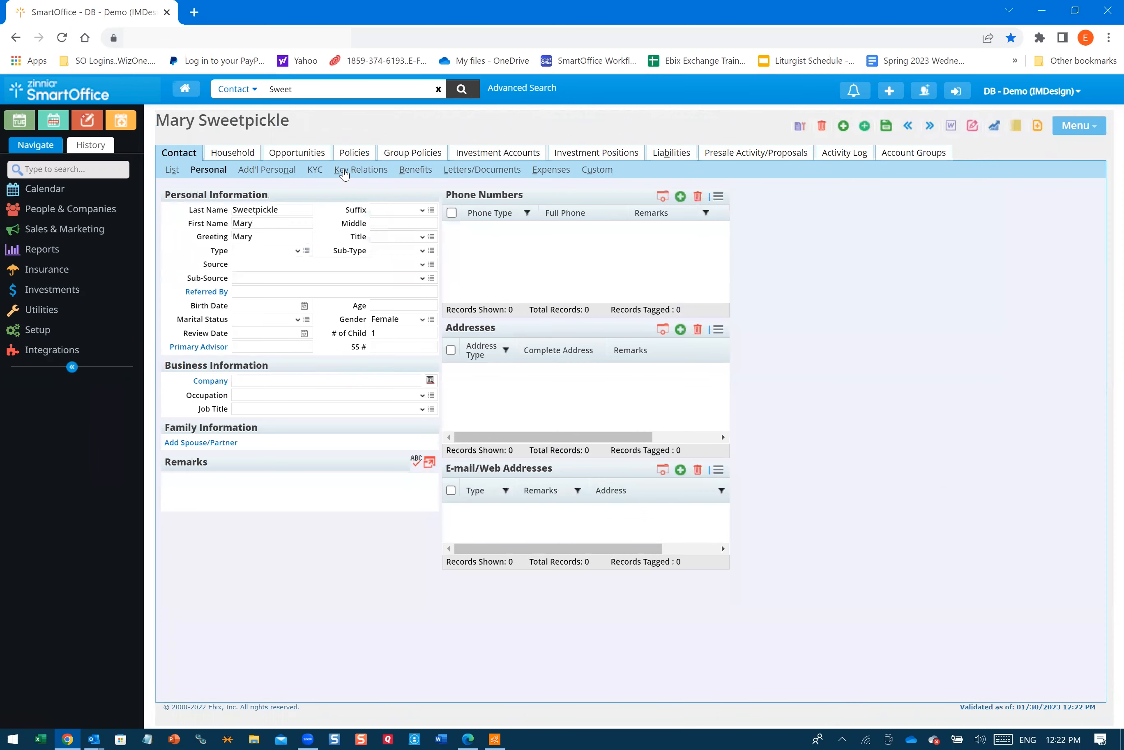
click(377, 175)
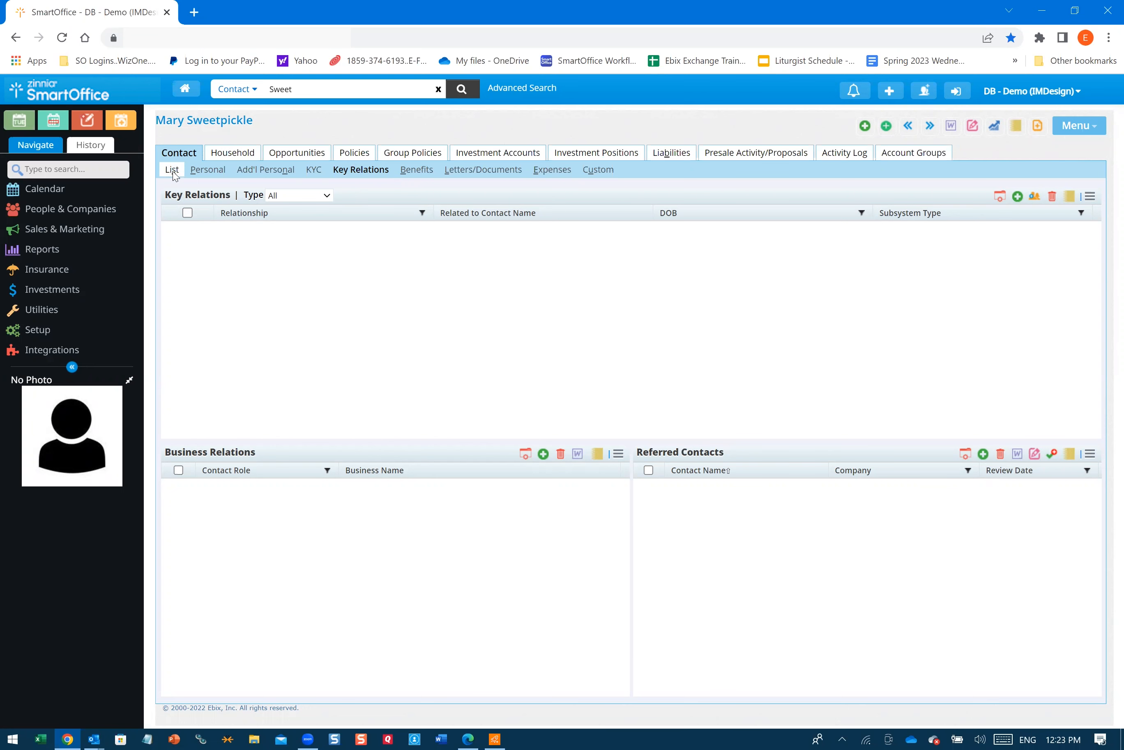
Rerun the contact search, reopen the primary contact's Key Relations, and examine the Key Relations of the son's record.
click(461, 90)
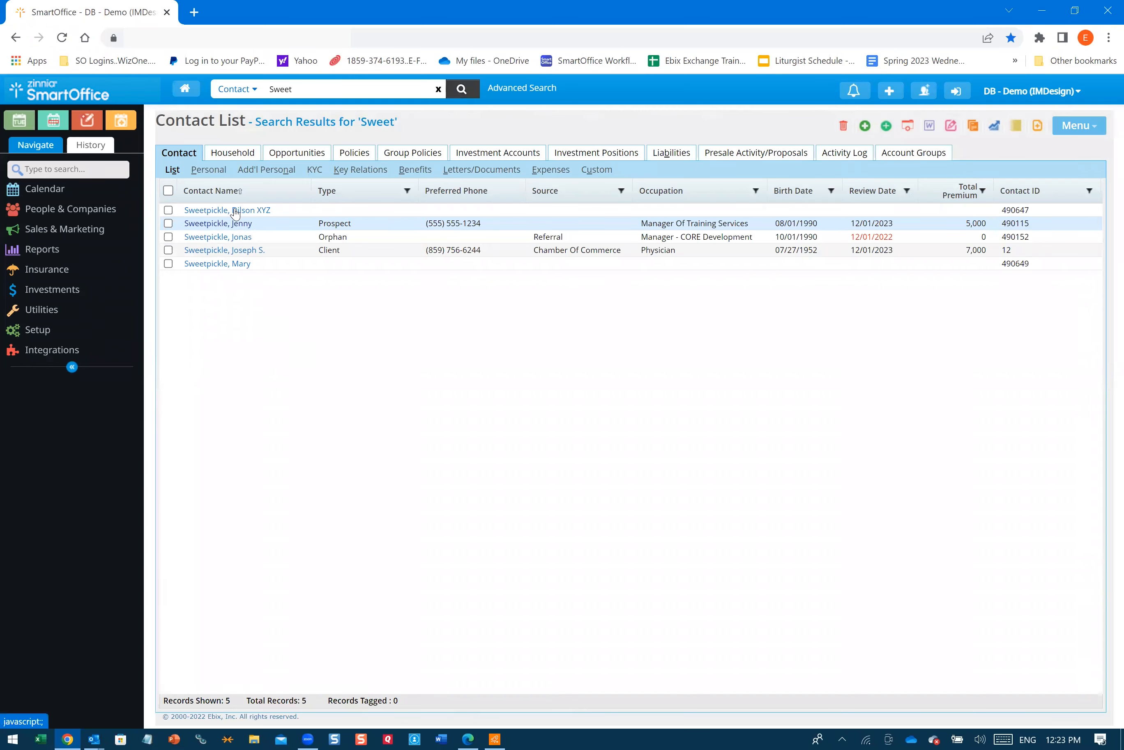
click(236, 212)
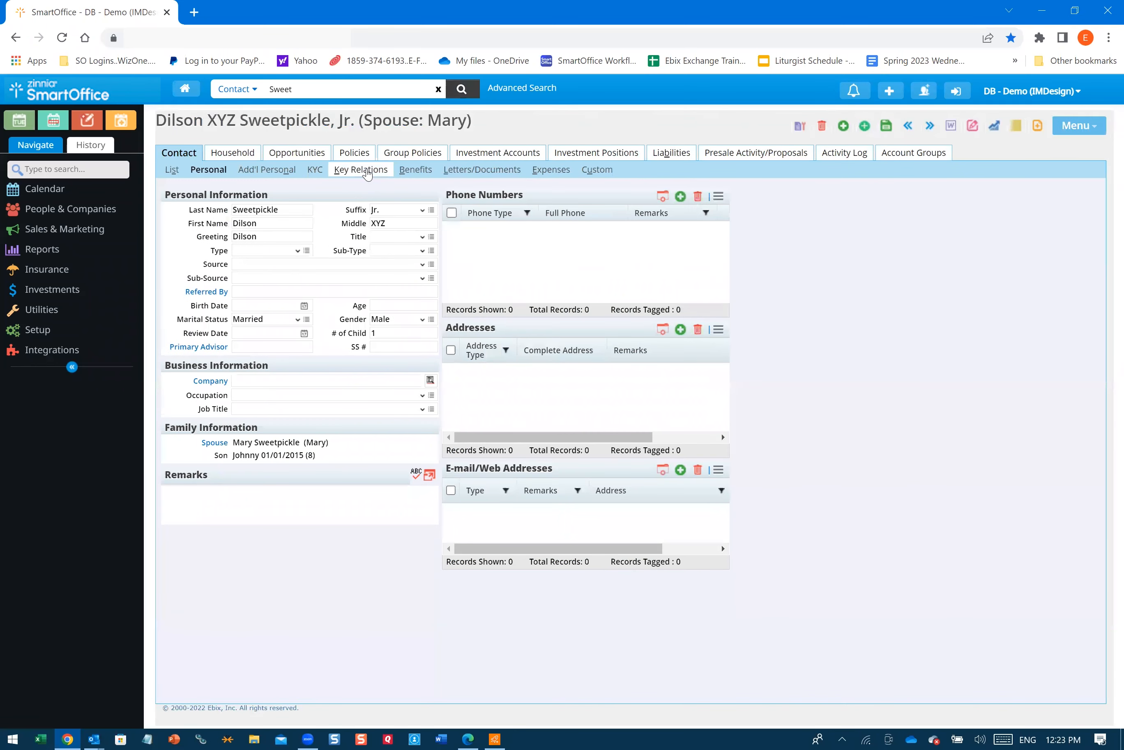
click(368, 172)
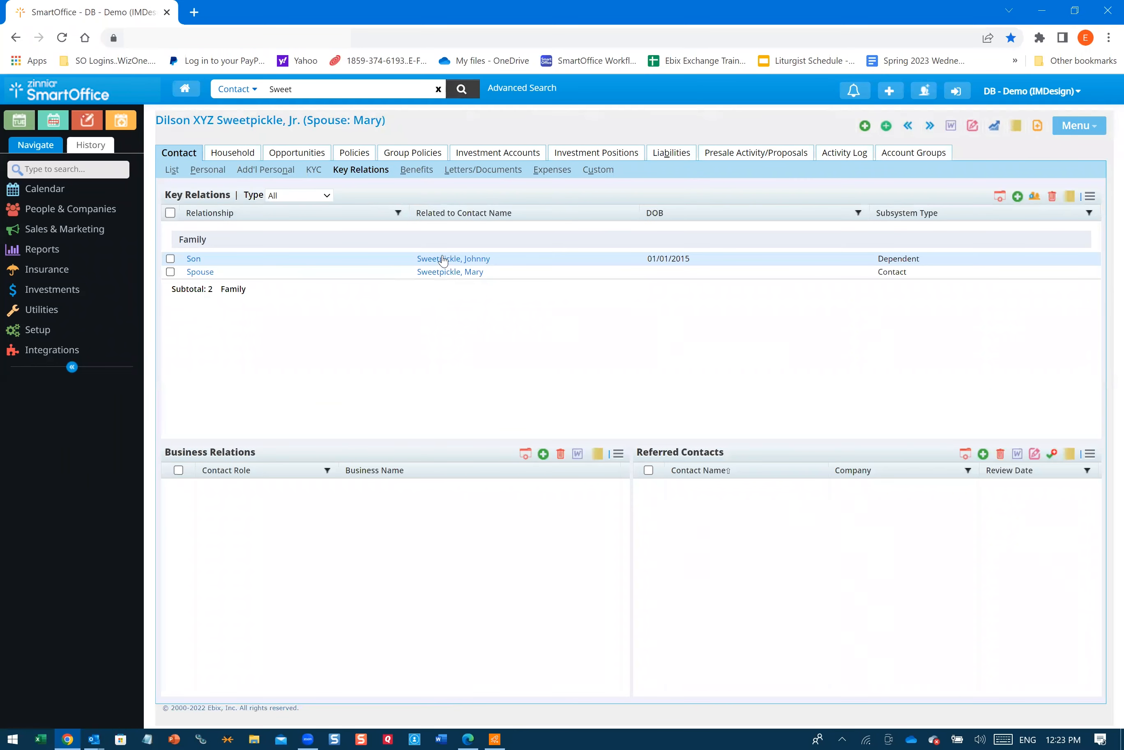
click(443, 260)
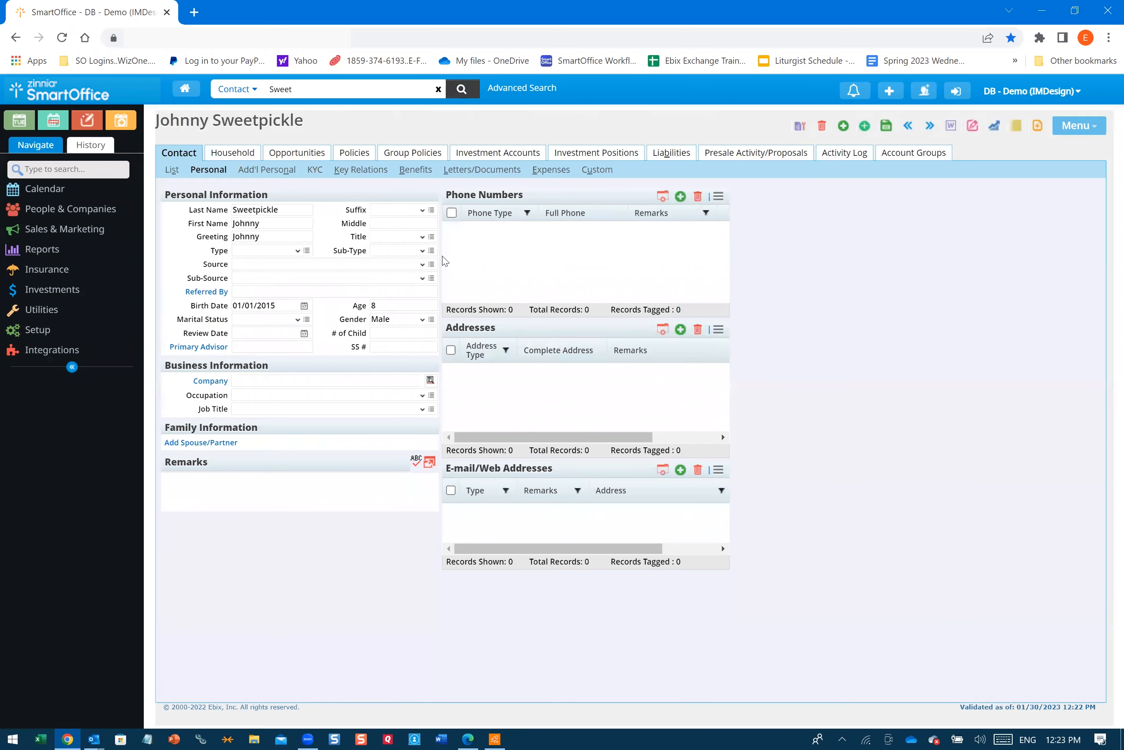
click(368, 172)
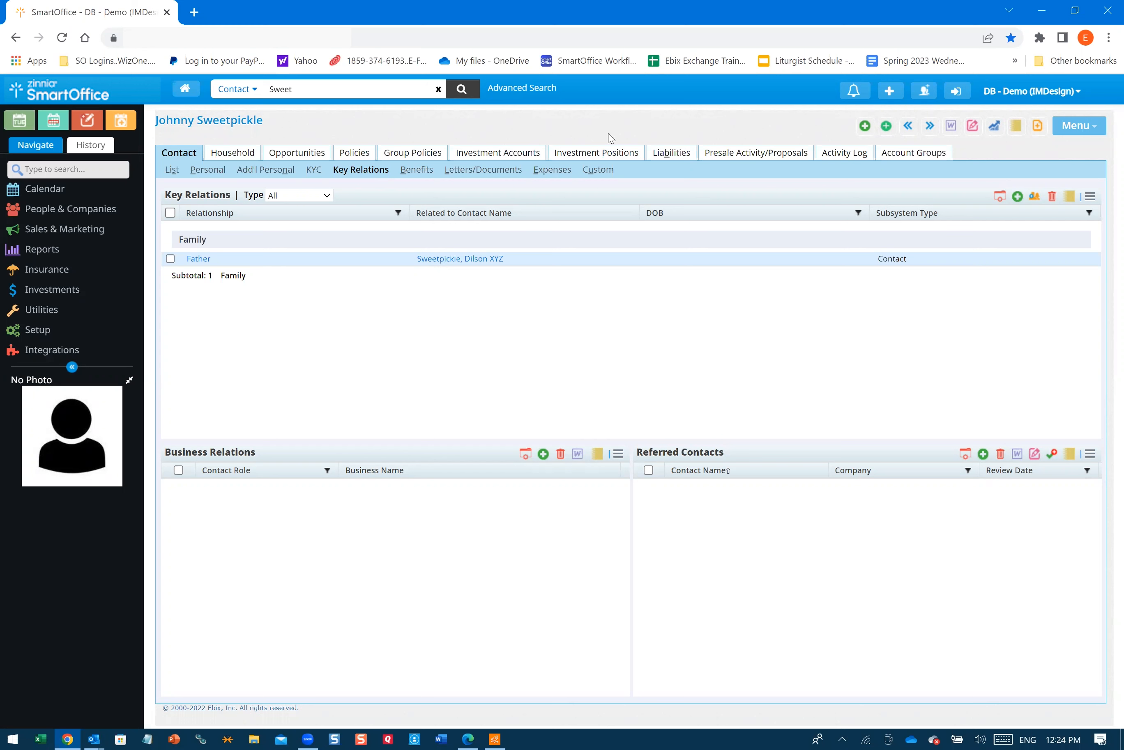
Start a new detailed contact and add the Household Information and Professional Relation sections to its form.
click(887, 126)
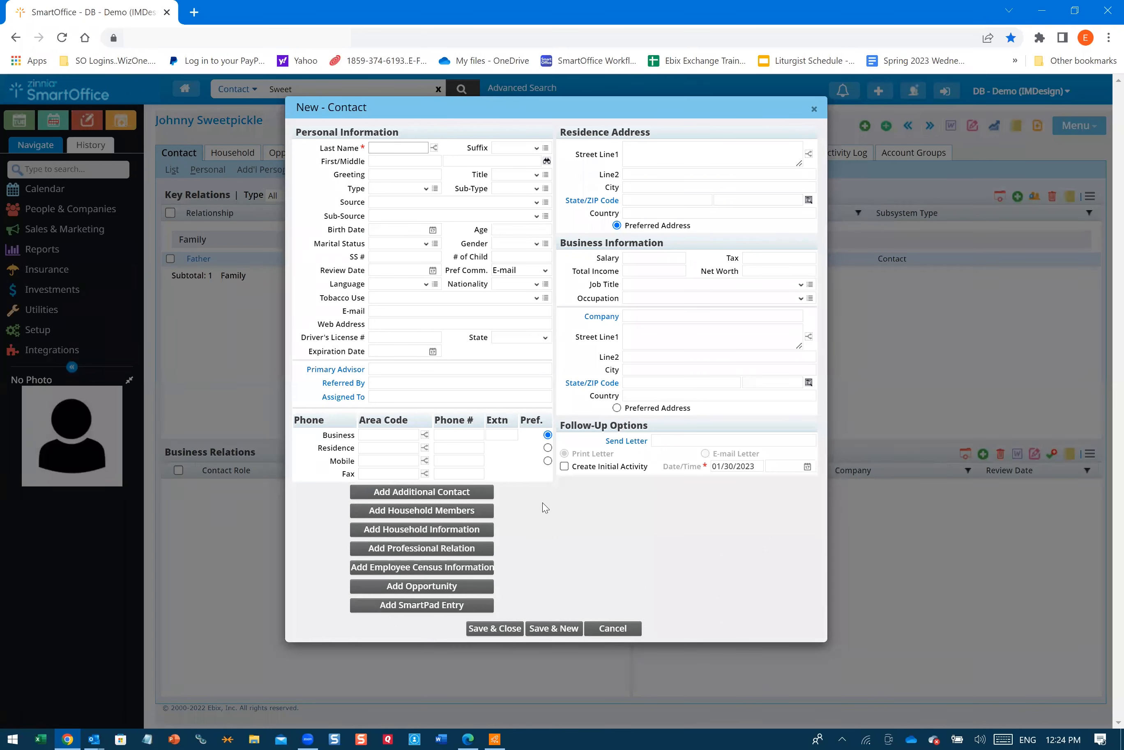
click(432, 532)
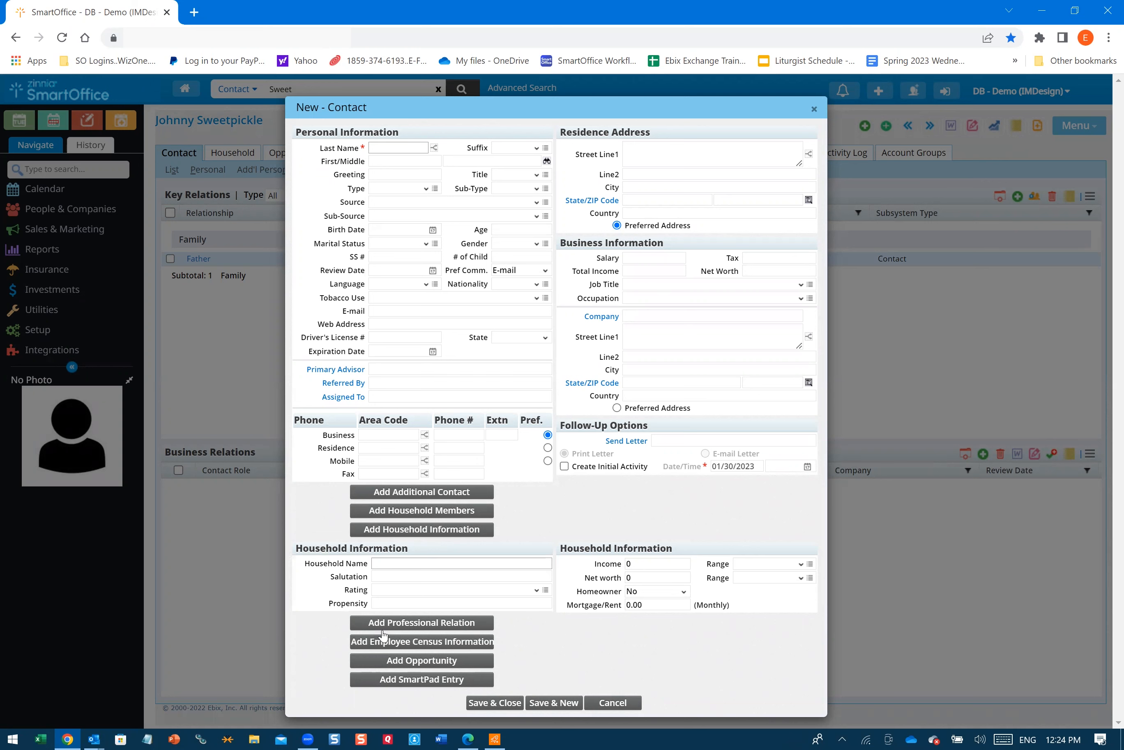
click(396, 624)
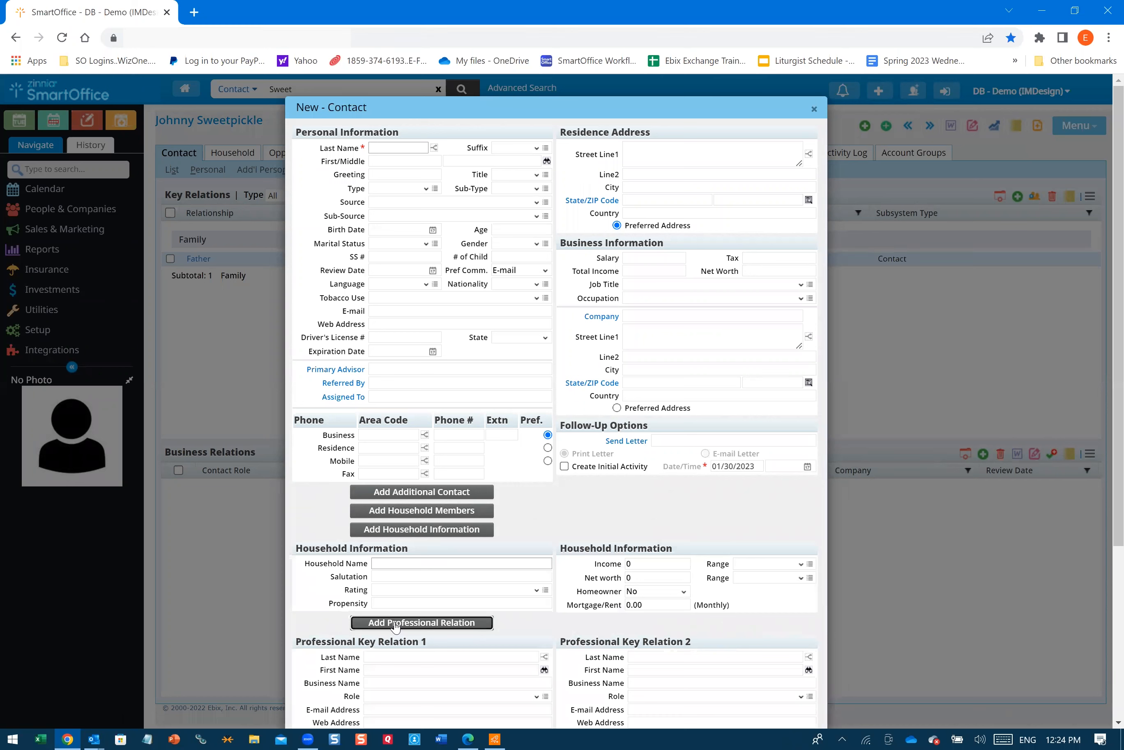